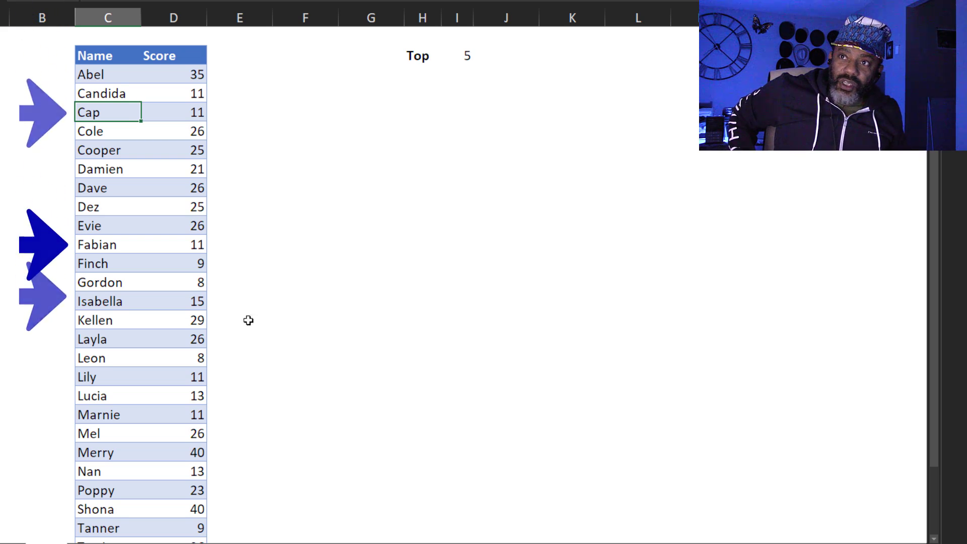
Sort the Name/Score table by Score, highest first, so Merry and Shona lead.
left_click(184, 125)
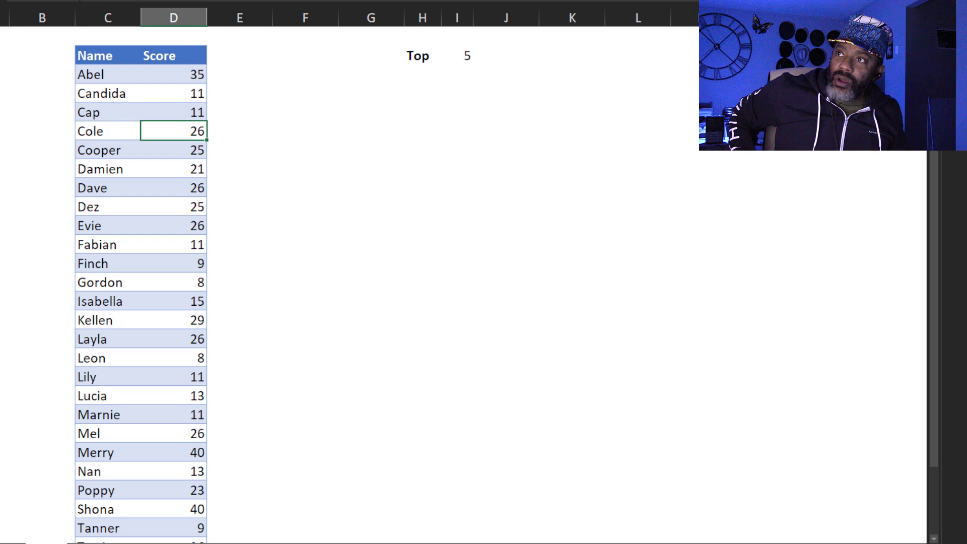
key("alt+a")
key("o")
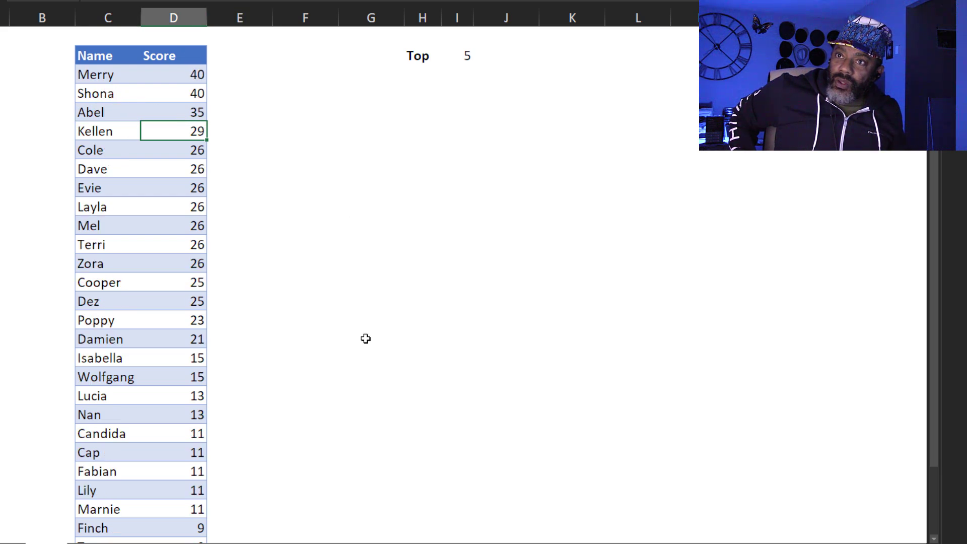
scroll(359, 336, "down", 2)
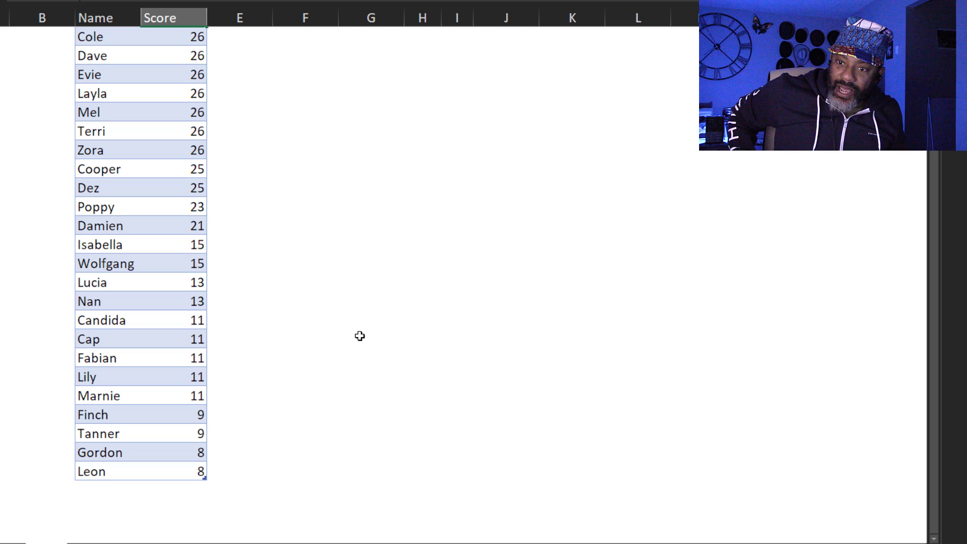
scroll(359, 336, "up", 2)
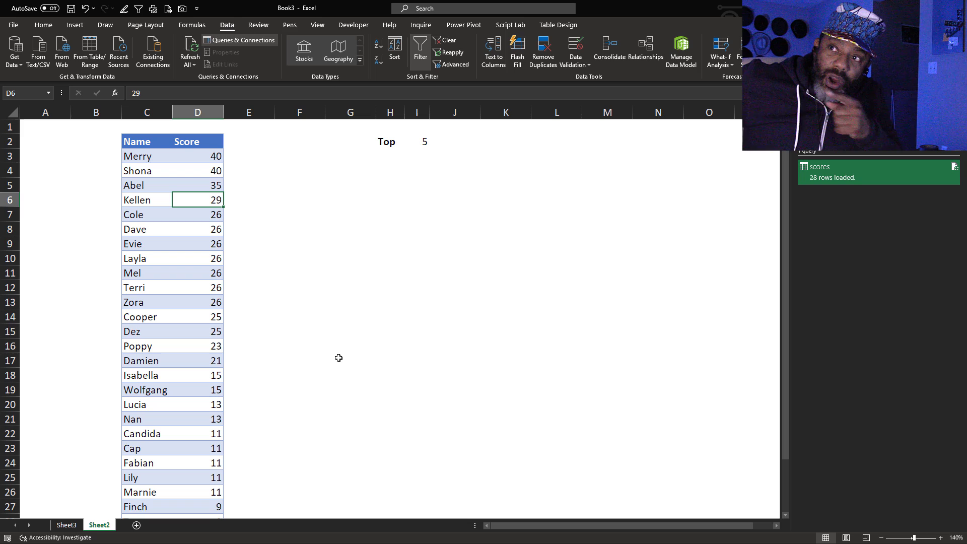
Create a query from the Top cells H2:I2 and drill down to the single value 5.
left_click(411, 150)
left_click(413, 140)
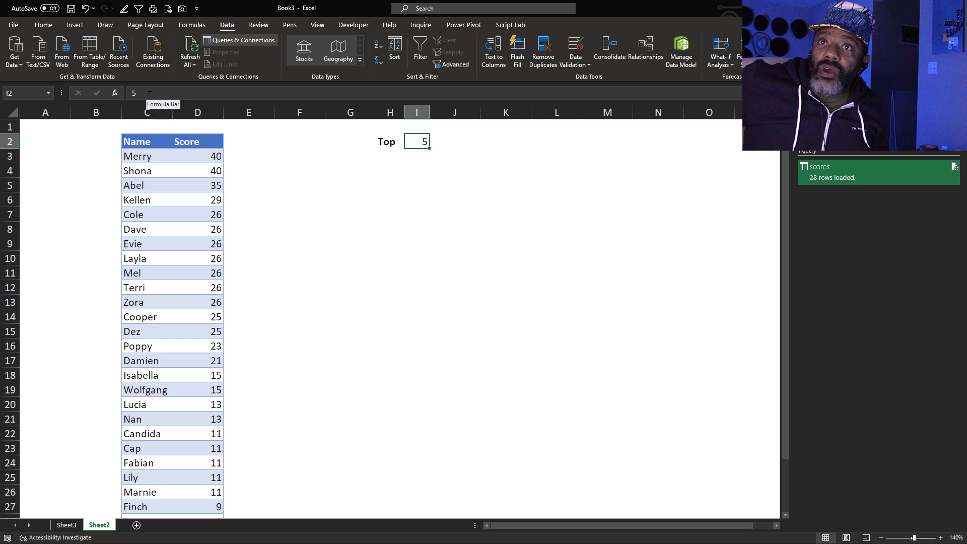
left_click(92, 48)
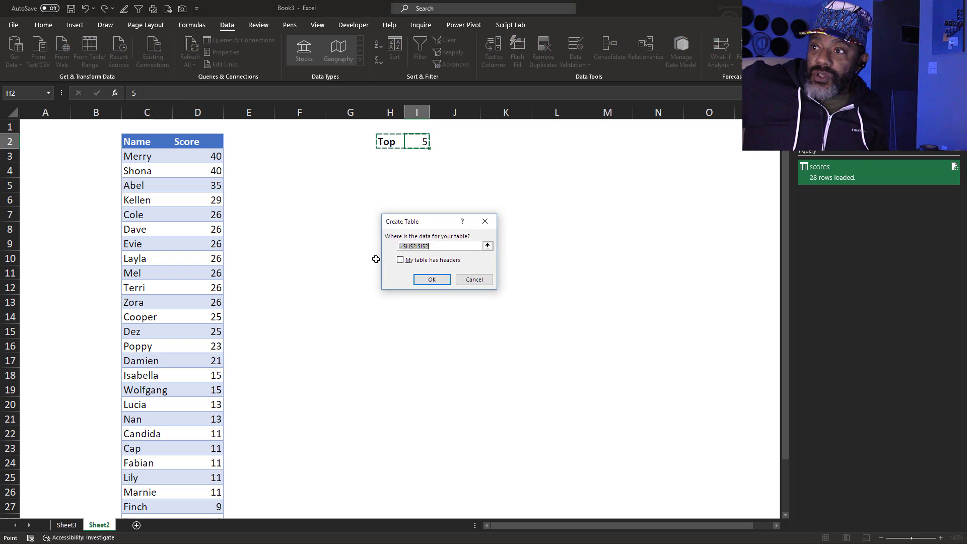
left_click(431, 281)
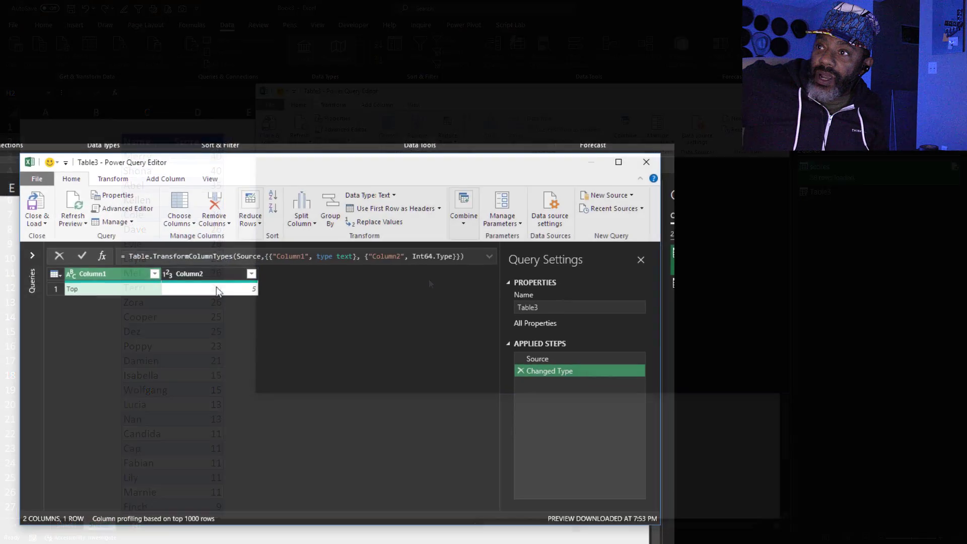
right_click(217, 284)
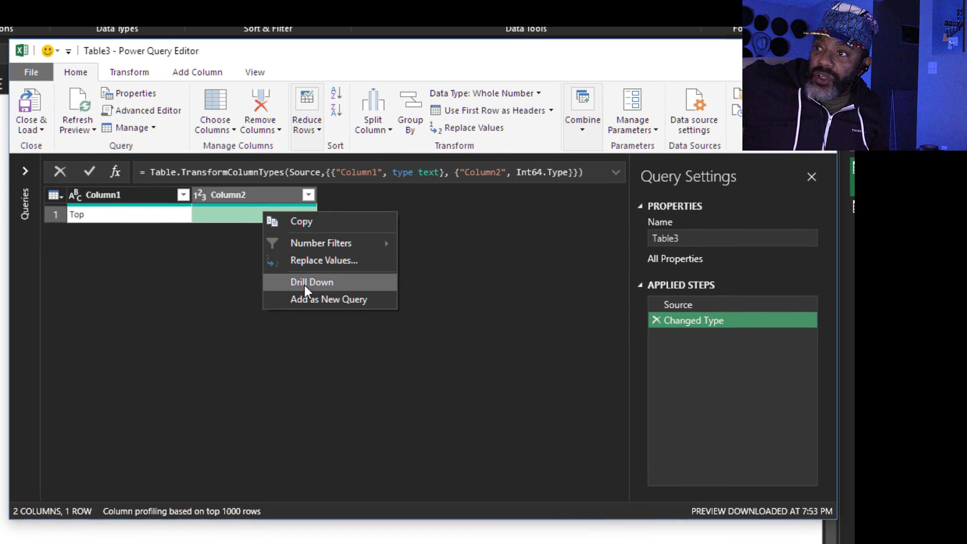
left_click(304, 289)
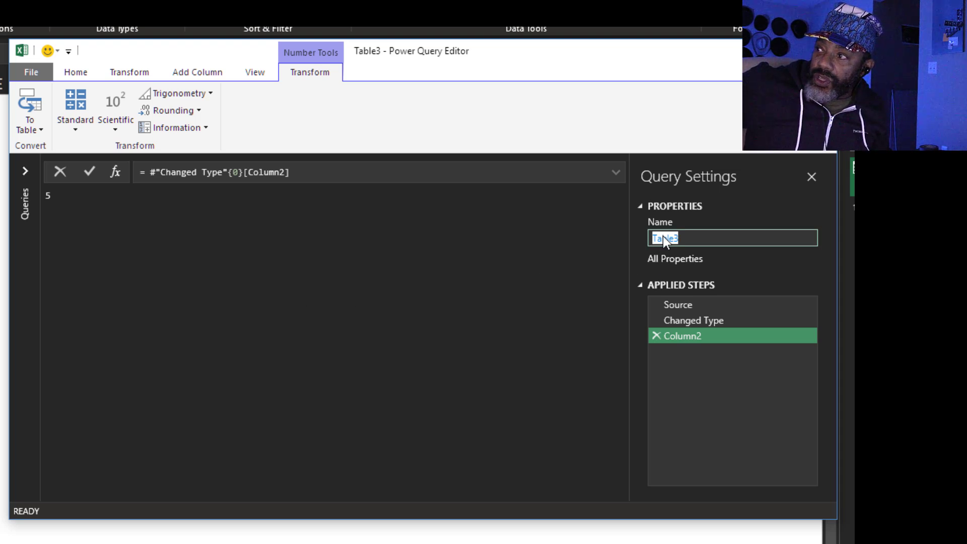
Name the query 'wanted' and load it as a connection only.
type("wanted")
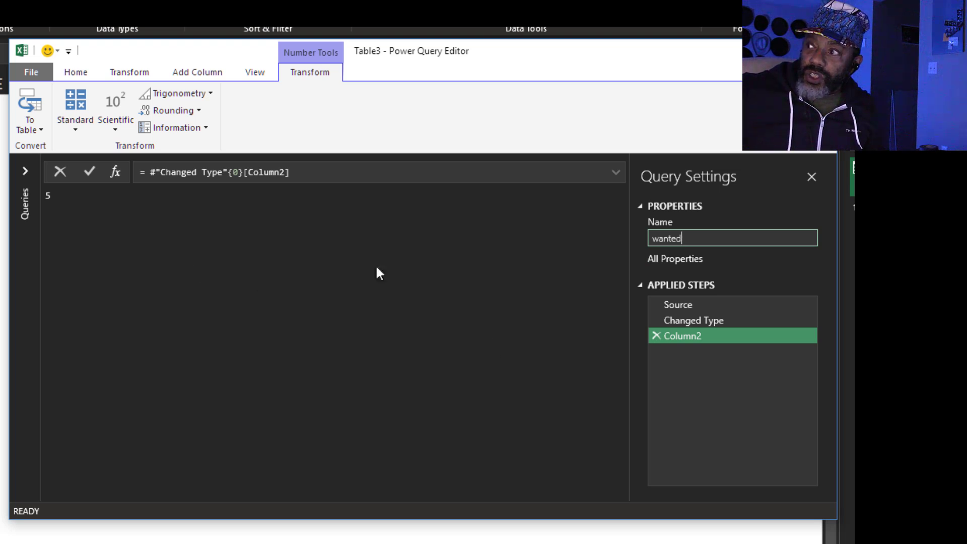
left_click(547, 282)
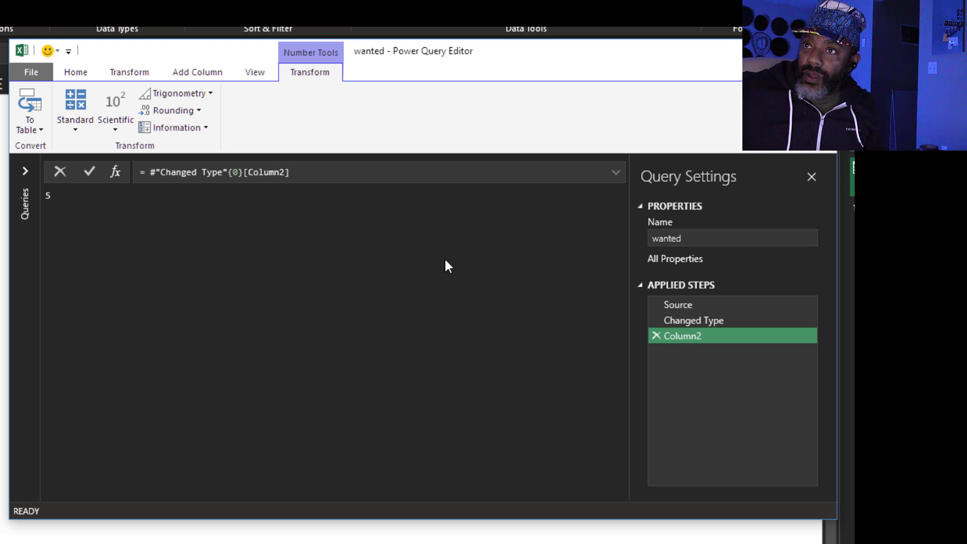
left_click(29, 73)
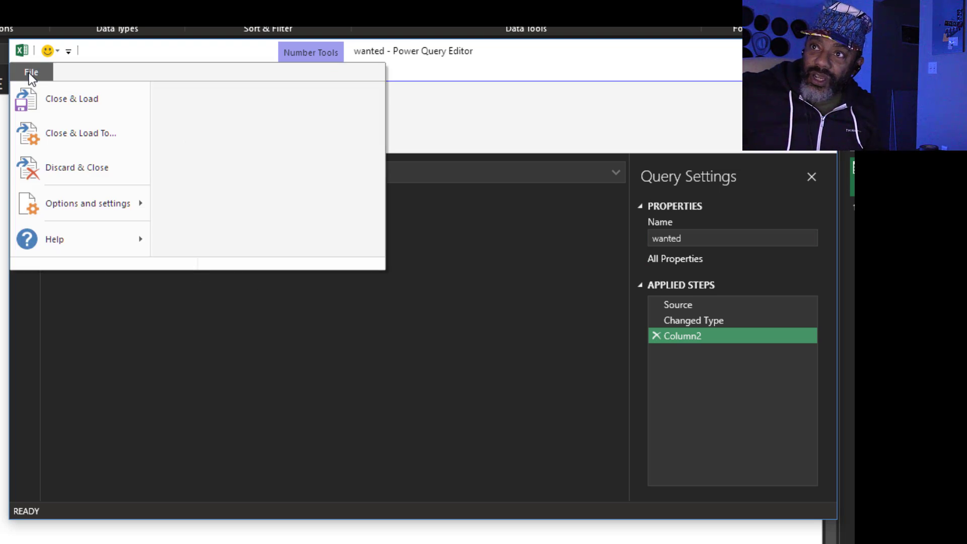
left_click(58, 133)
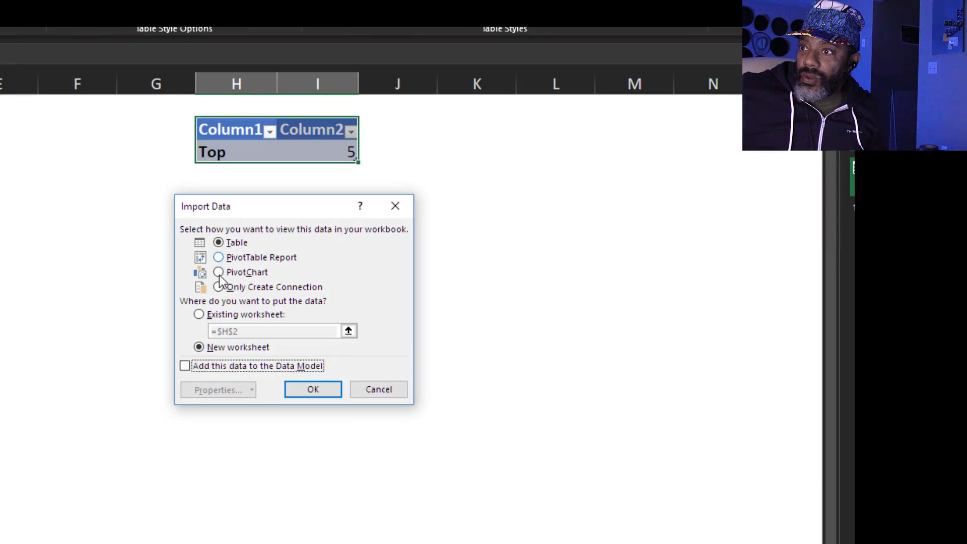
left_click(228, 286)
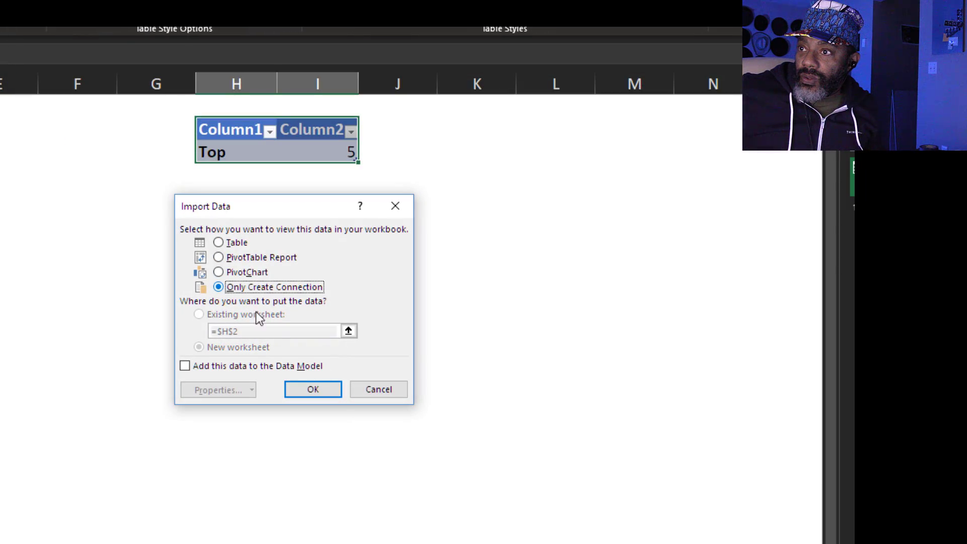
left_click(329, 394)
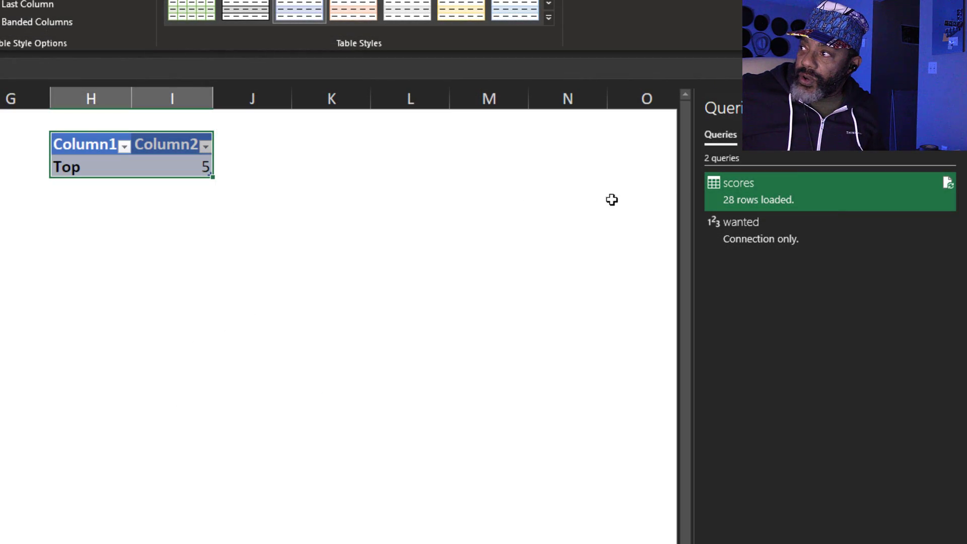
Open the scores query in Power Query Editor and duplicate it.
mouse_move(753, 200)
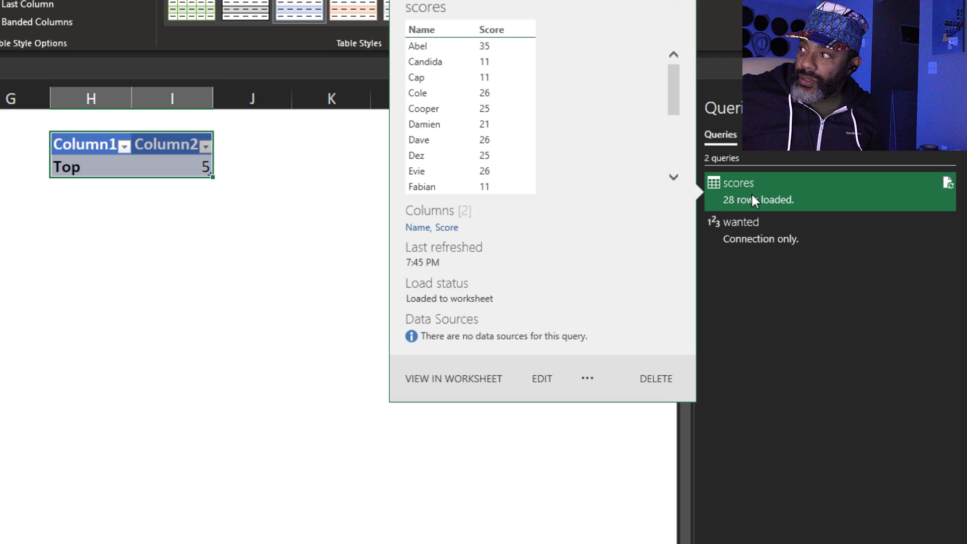
left_click(540, 378)
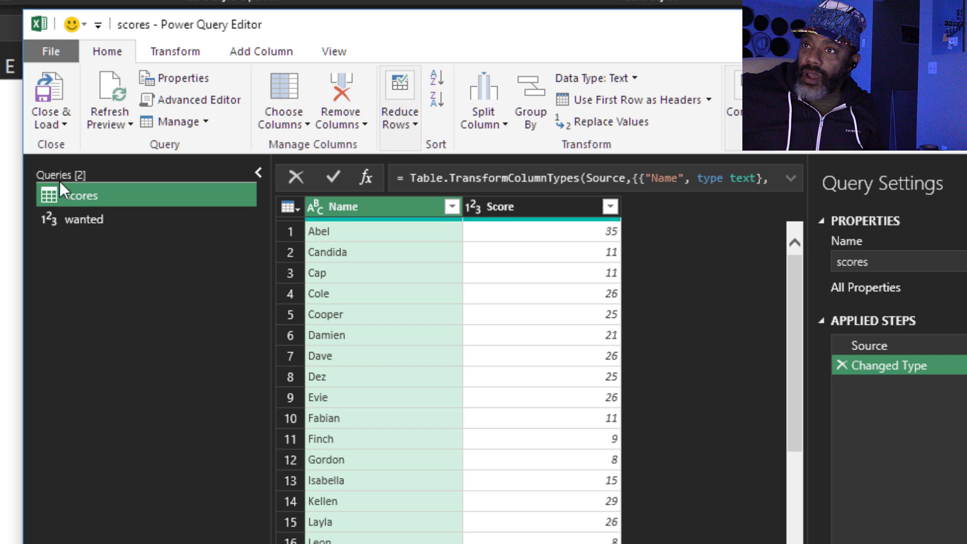
right_click(107, 193)
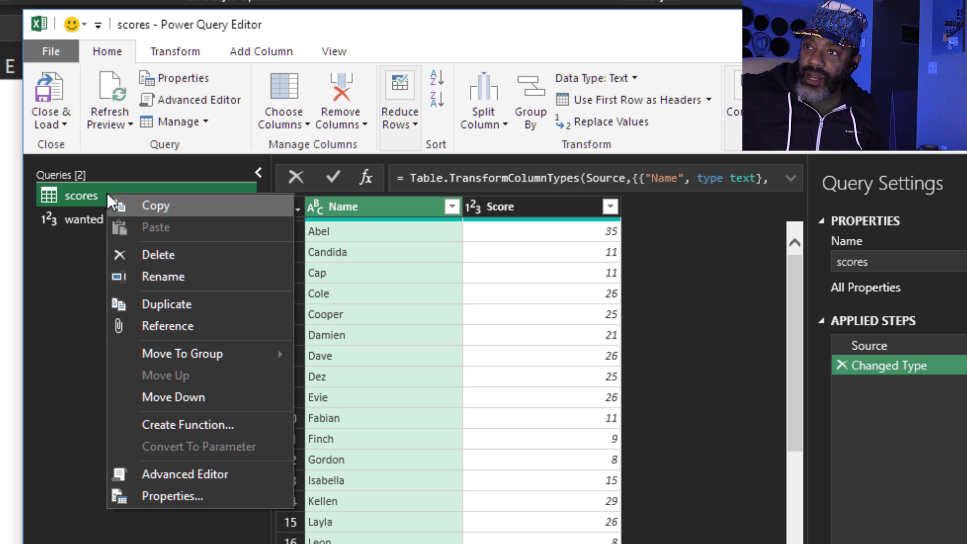
left_click(168, 305)
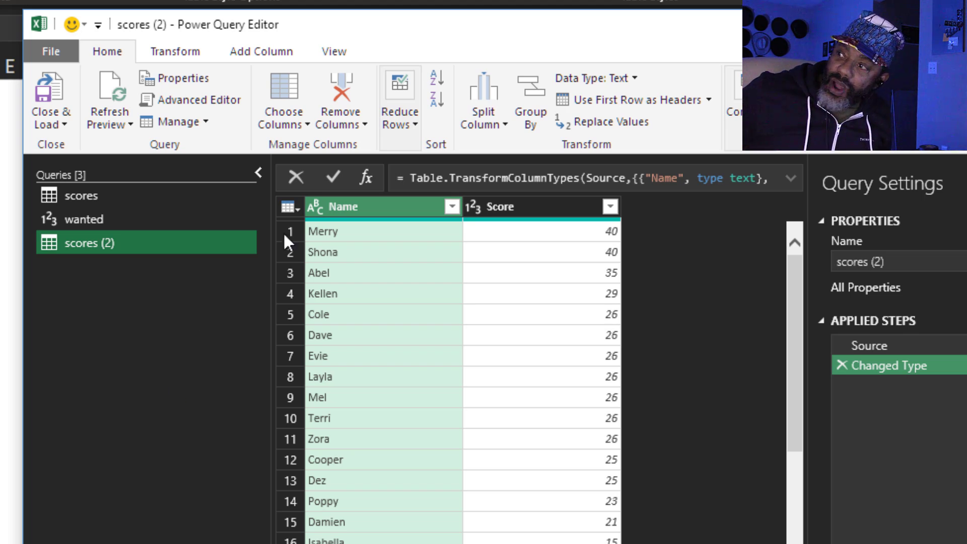
Rename the duplicate to 'cutoff', check the wanted query, then return to cutoff.
left_click(871, 263)
double_click(871, 263)
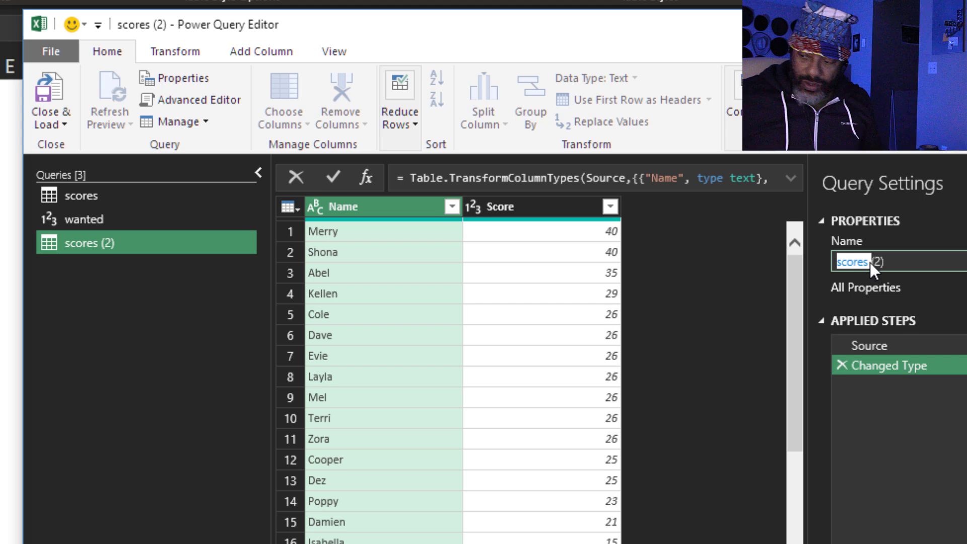
key("ctrl+a")
key("BackSpace")
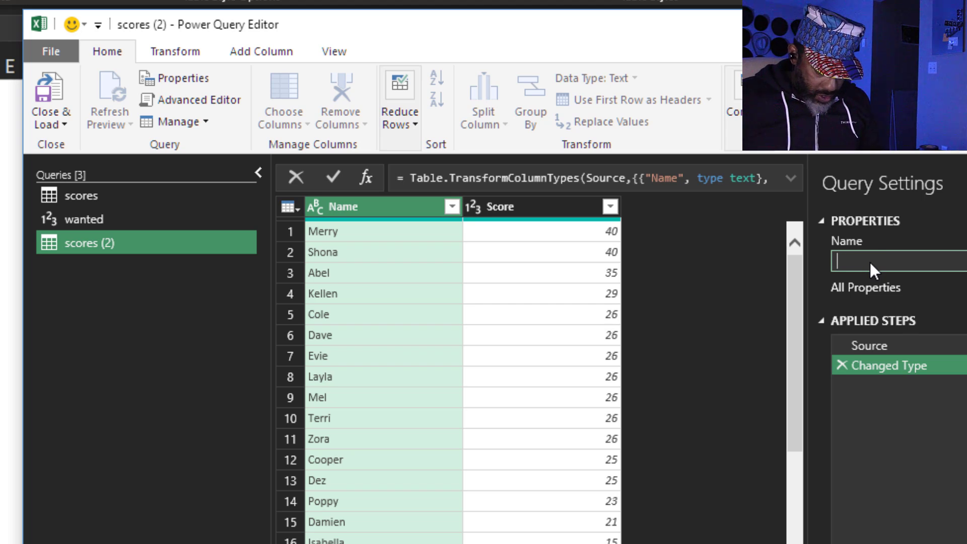
type("cutoff")
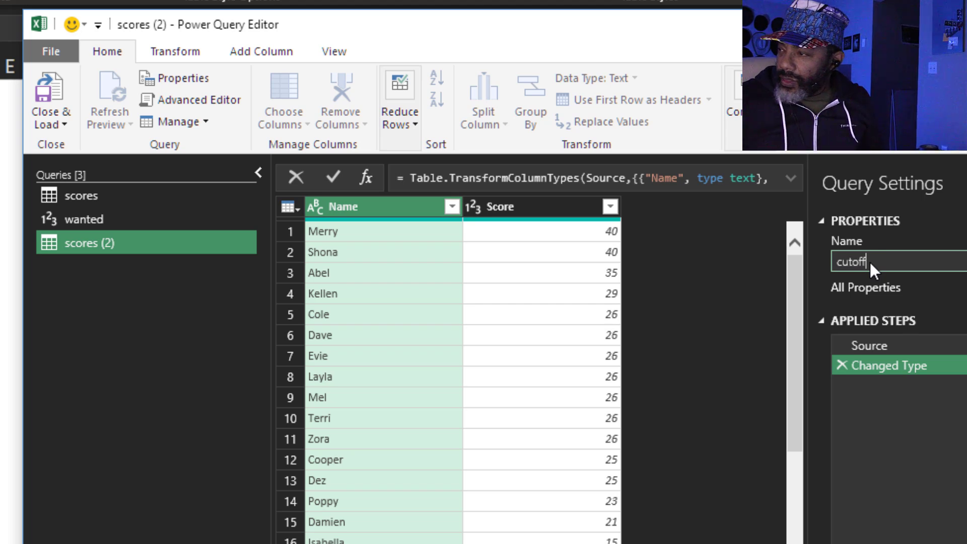
key("Return")
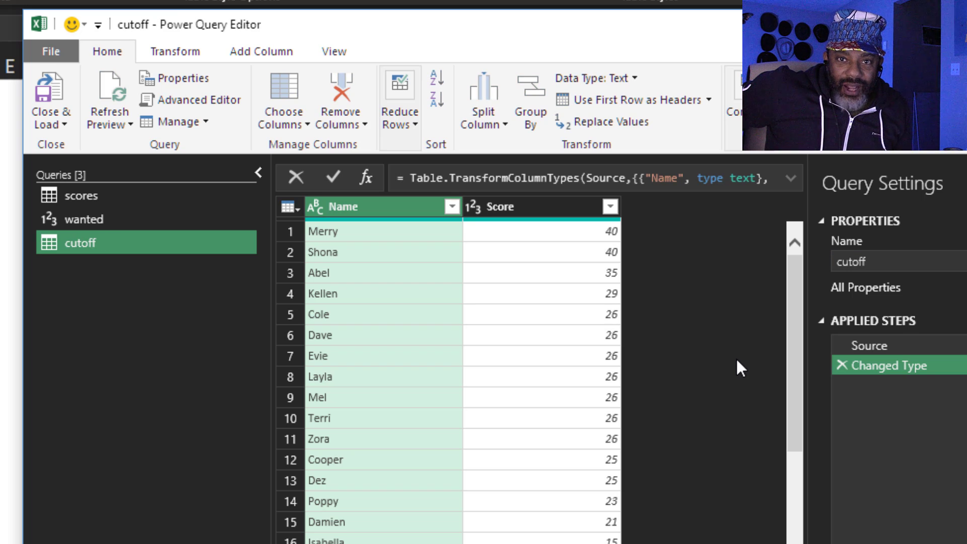
left_click(77, 222)
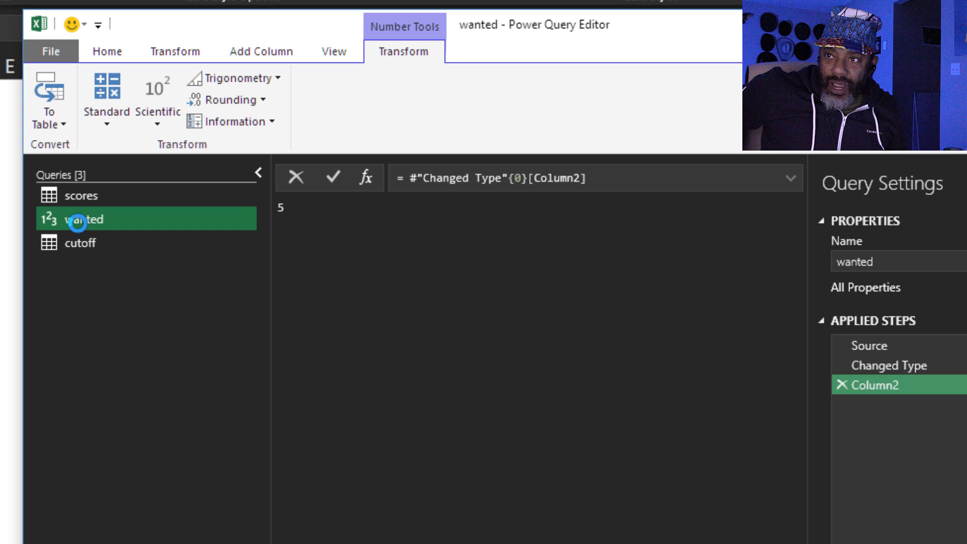
left_click(84, 247)
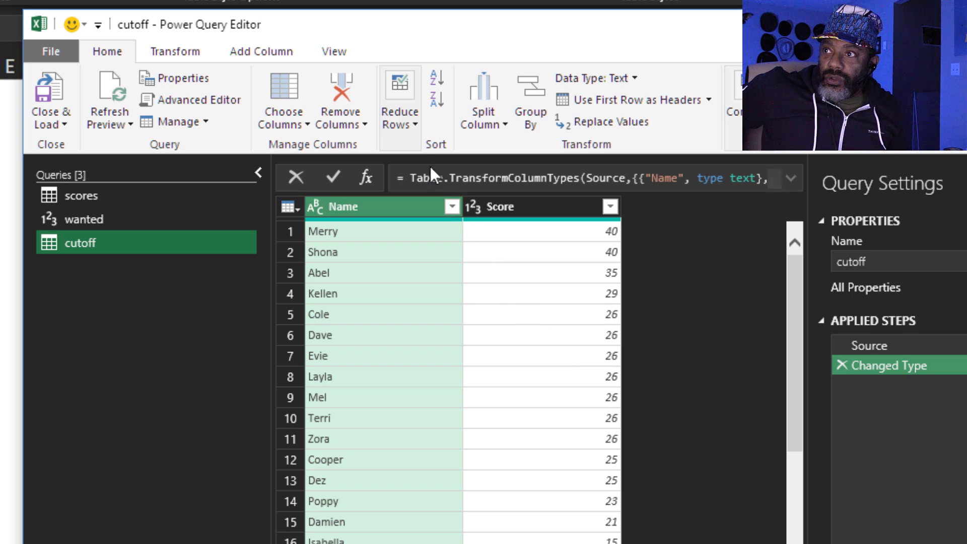
Keep only the top 9 rows in the cutoff query.
left_click(406, 125)
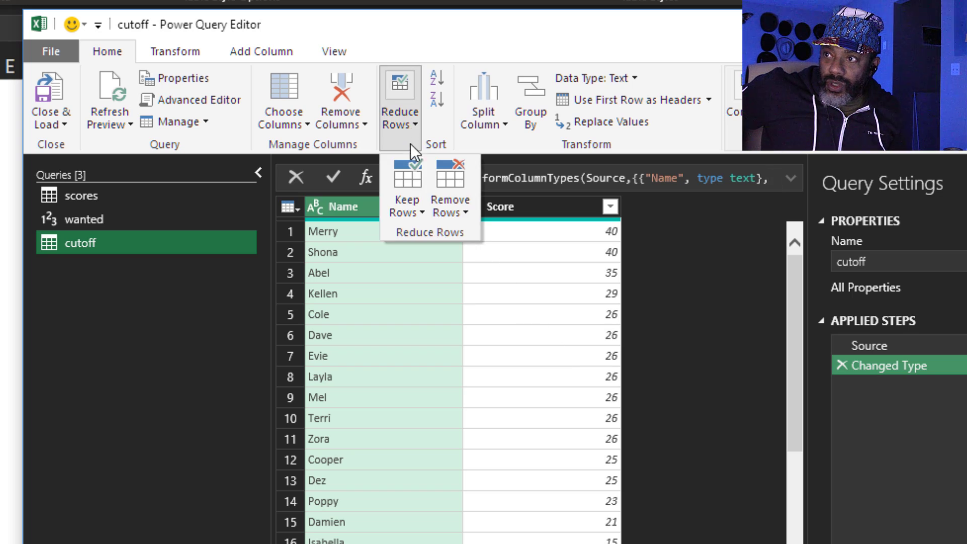
left_click(405, 209)
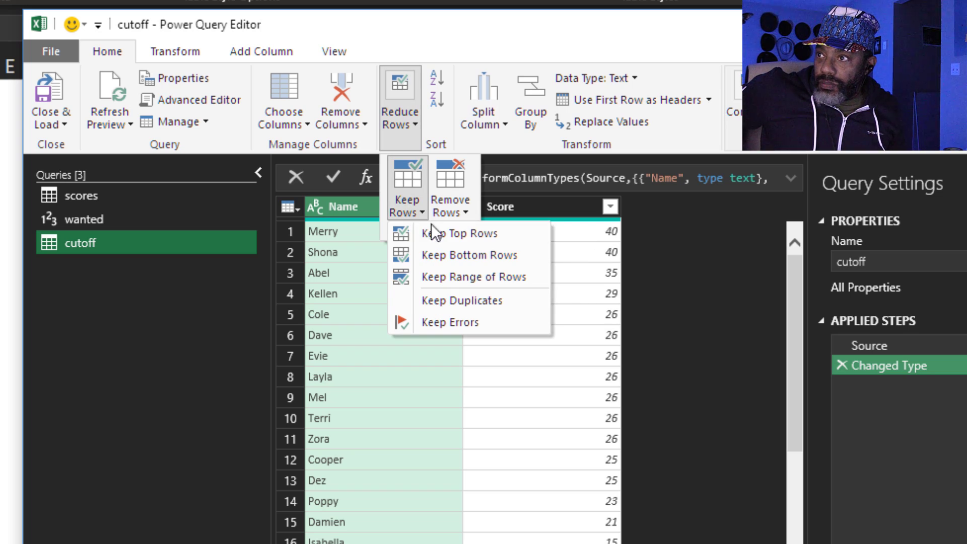
left_click(443, 234)
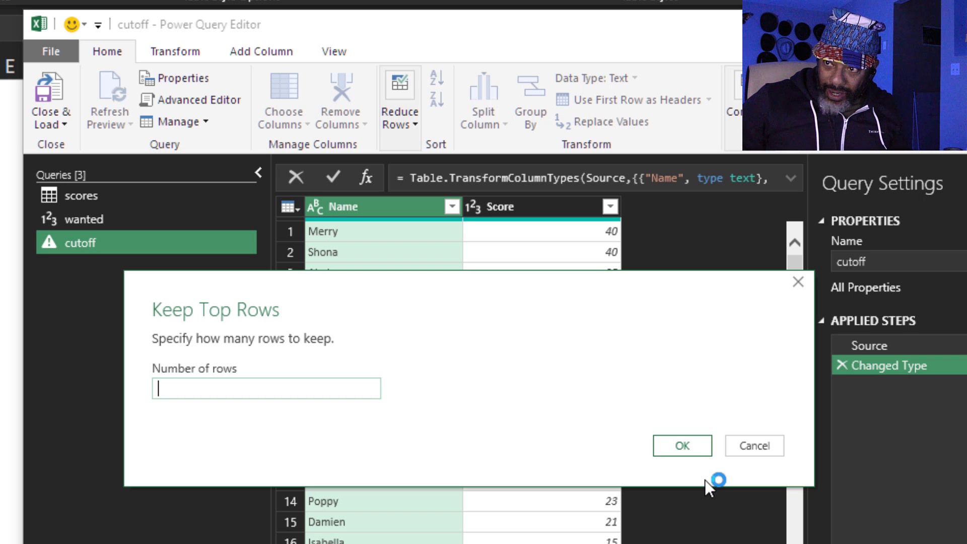
left_click(684, 445)
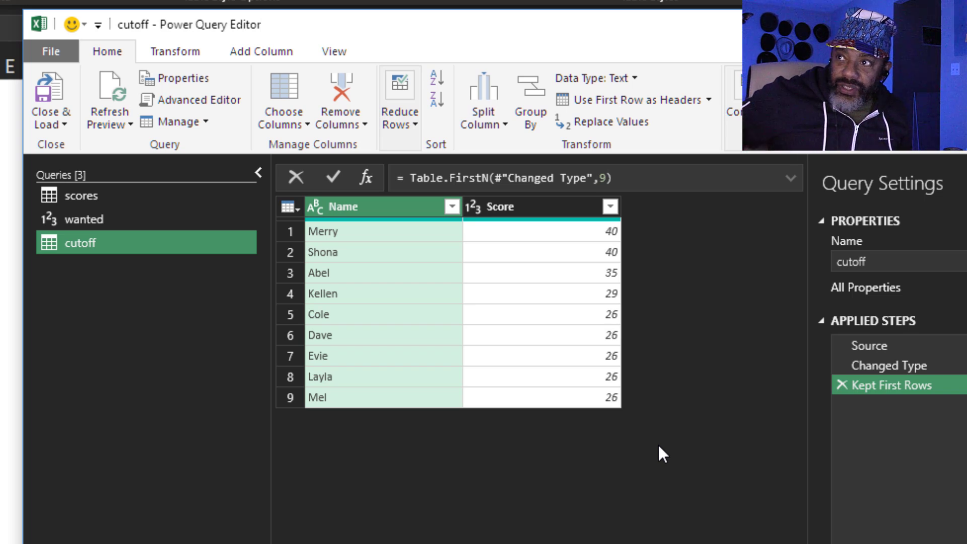
Sort Score lowest first and drill down to the first score, 26.
left_click(530, 212)
left_click(441, 79)
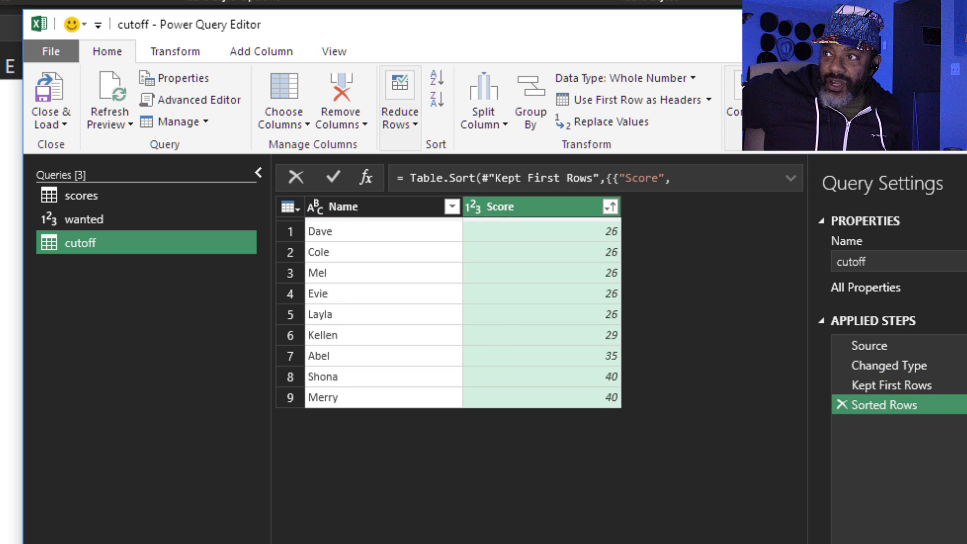
left_click(545, 235)
right_click(545, 234)
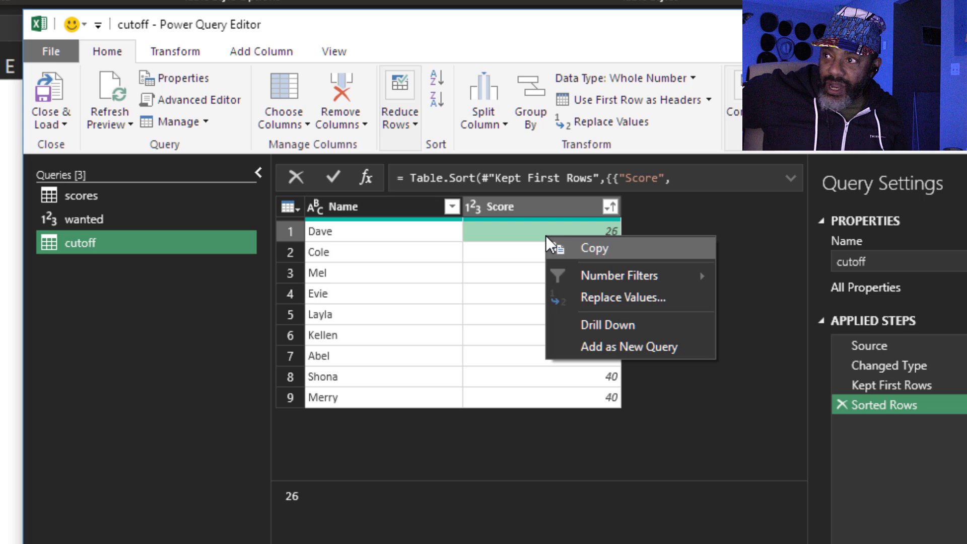
left_click(589, 326)
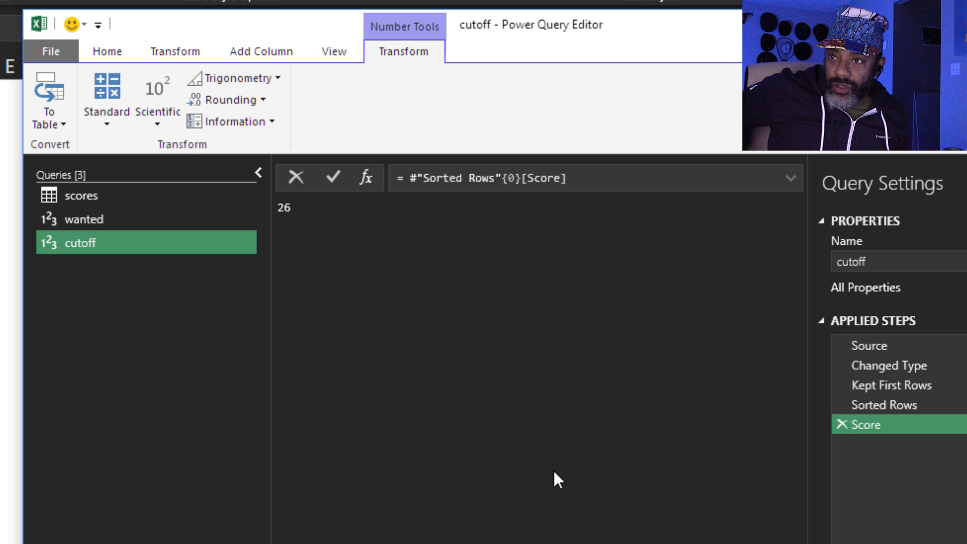
Filter the scores query's Score column to greater than or equal to 2.
left_click(81, 198)
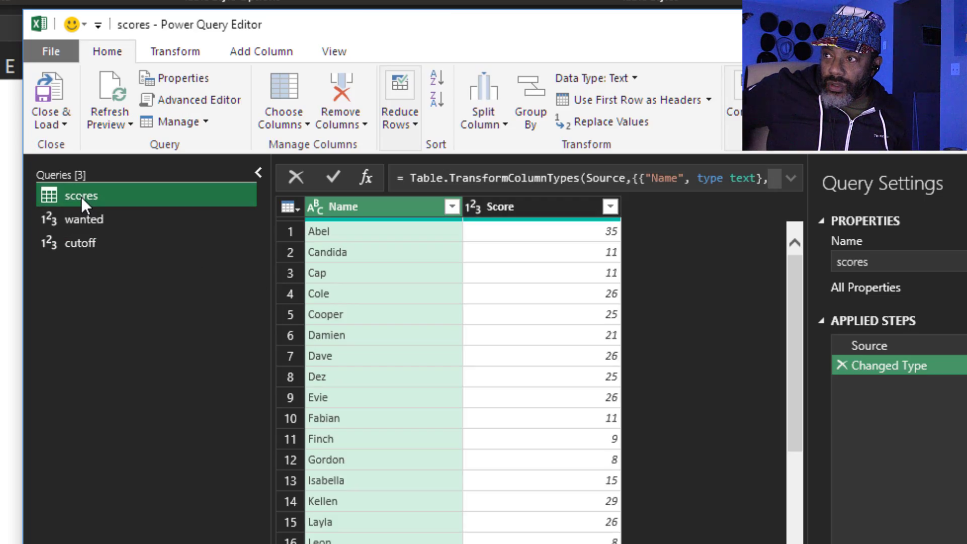
left_click(614, 205)
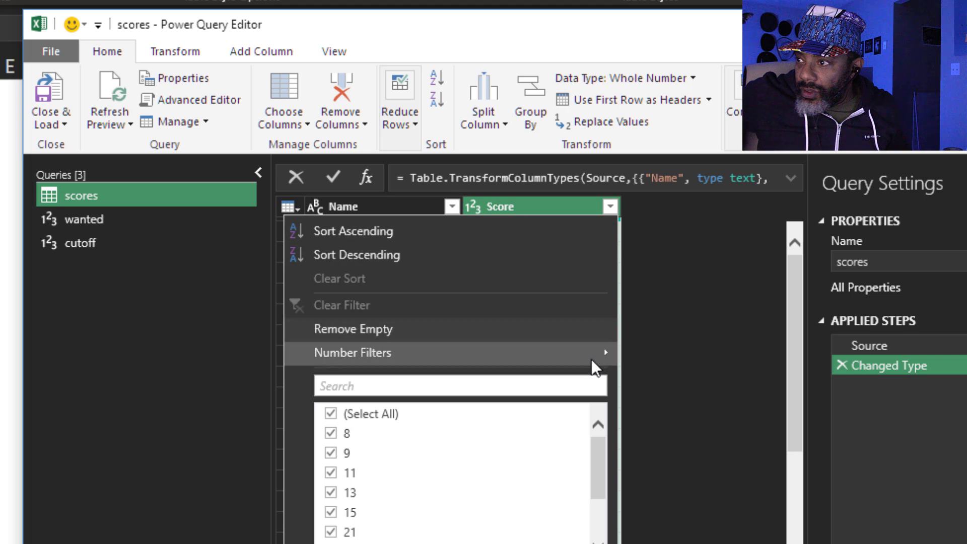
mouse_move(607, 354)
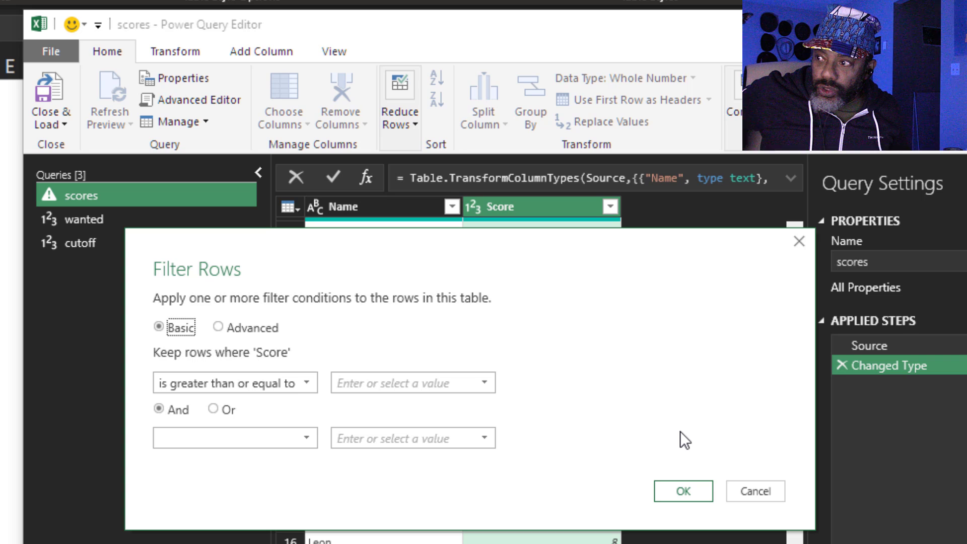
left_click(444, 384)
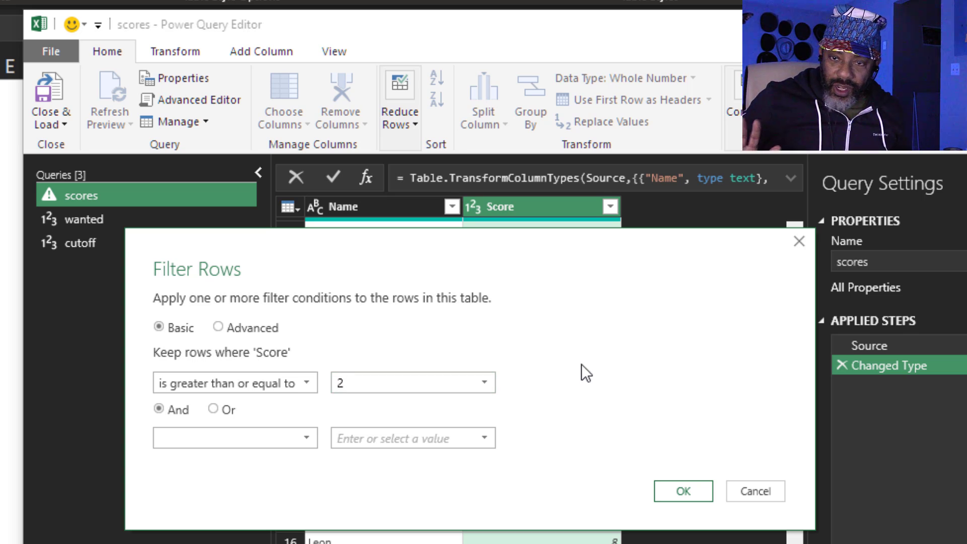
left_click(678, 488)
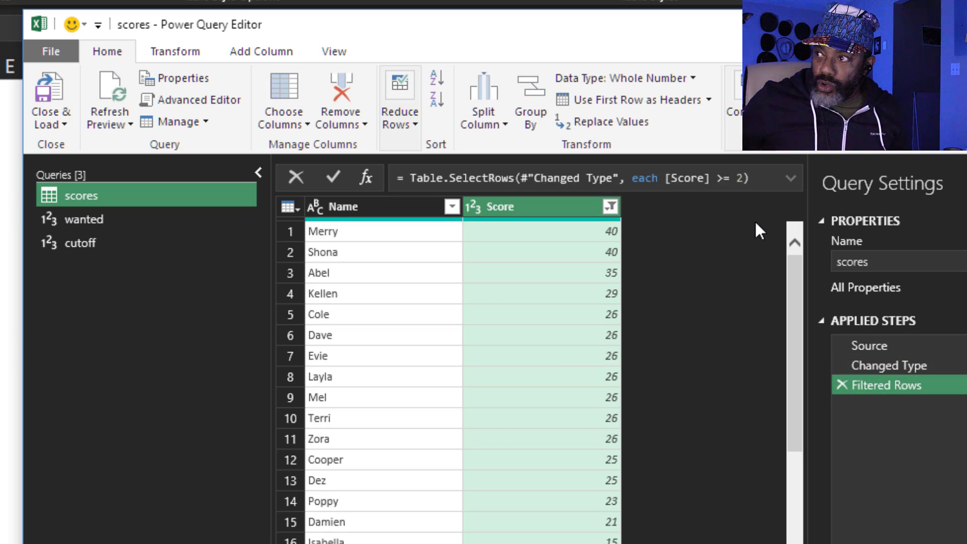
Replace the fixed 2 in the filter formula with cutoff, leaving 11 rows.
double_click(741, 179)
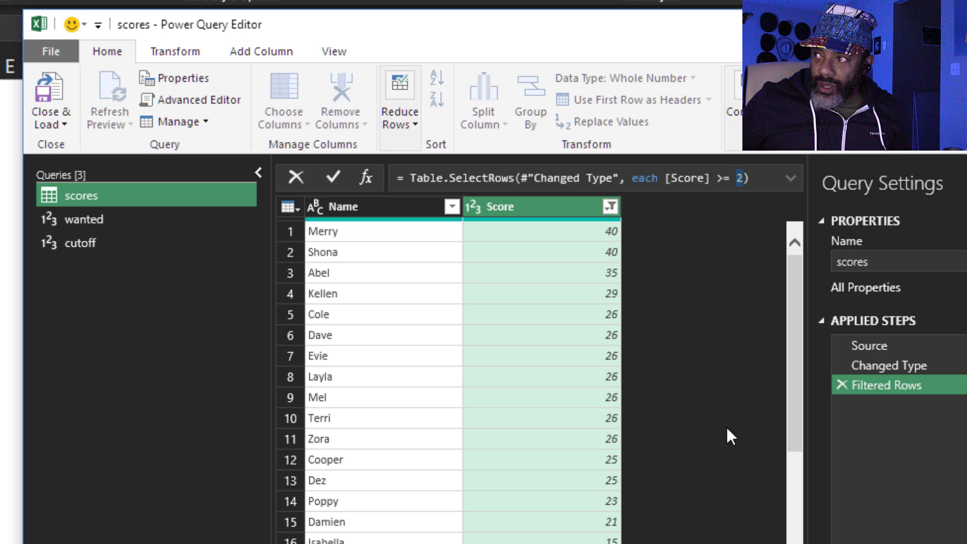
type("cutoff")
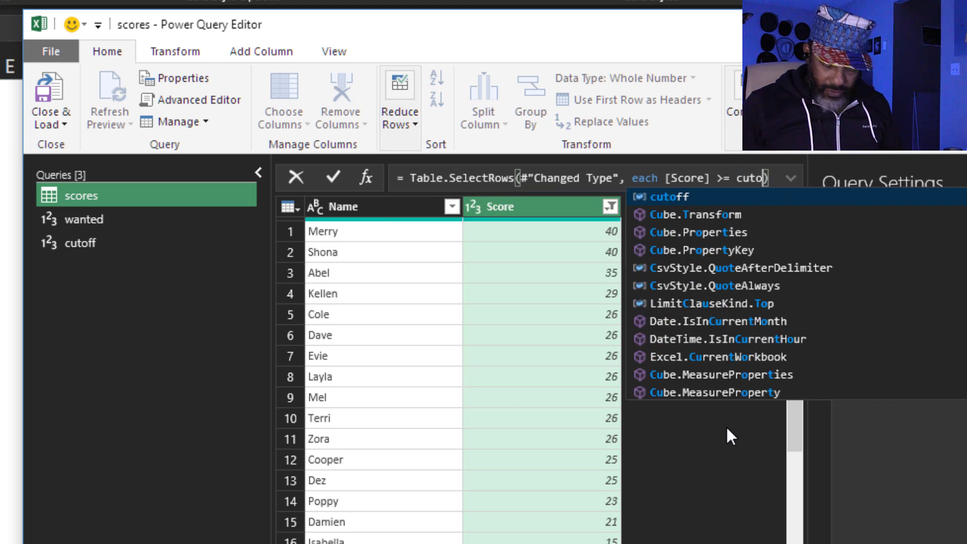
key("Return")
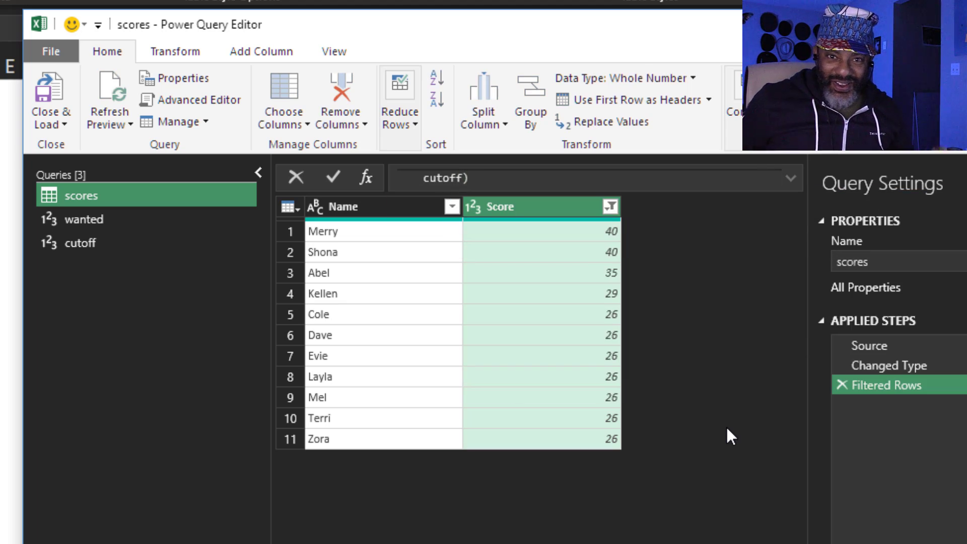
left_click(79, 198)
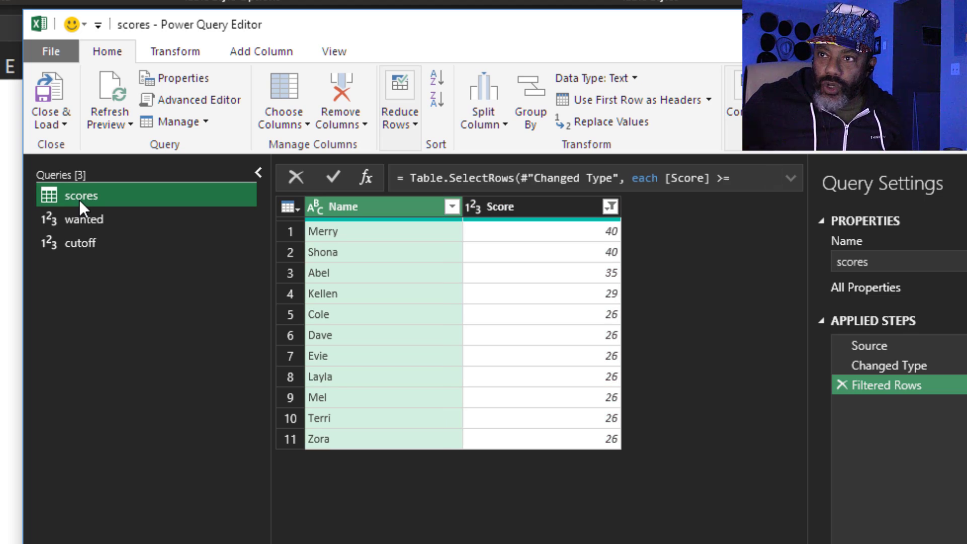
Change cutoff's Kept First Rows Table.FirstN count from 9 to wanted, leaving five rows.
left_click(80, 242)
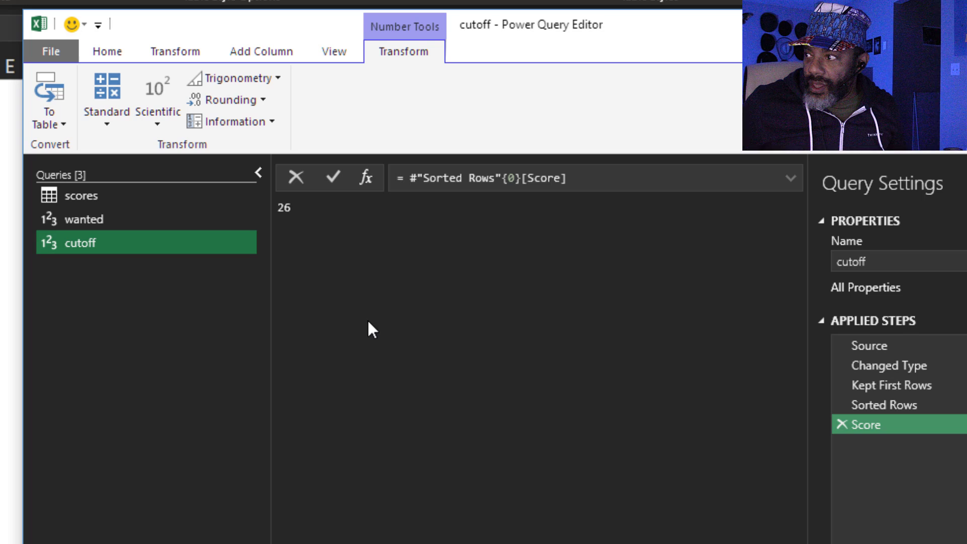
left_click_drag(880, 384, 881, 385)
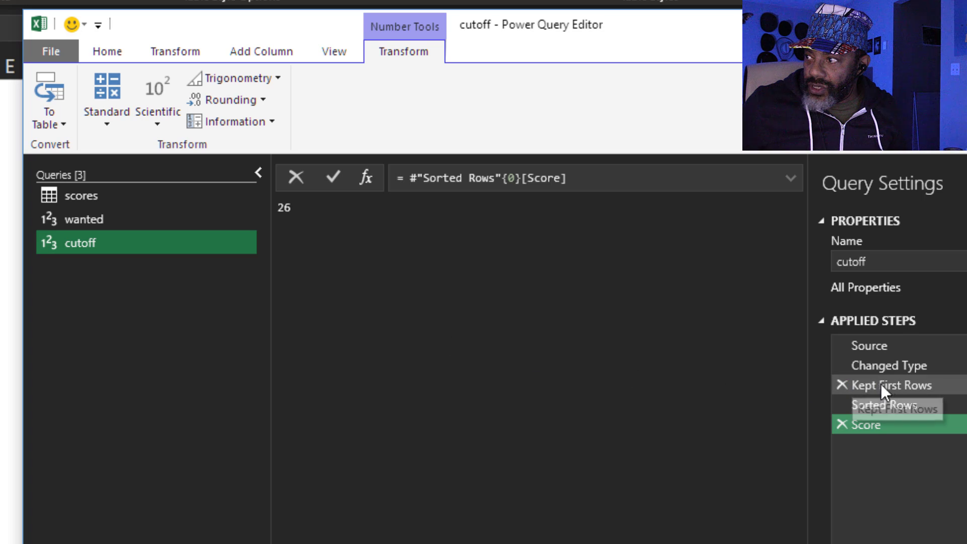
left_click(917, 385)
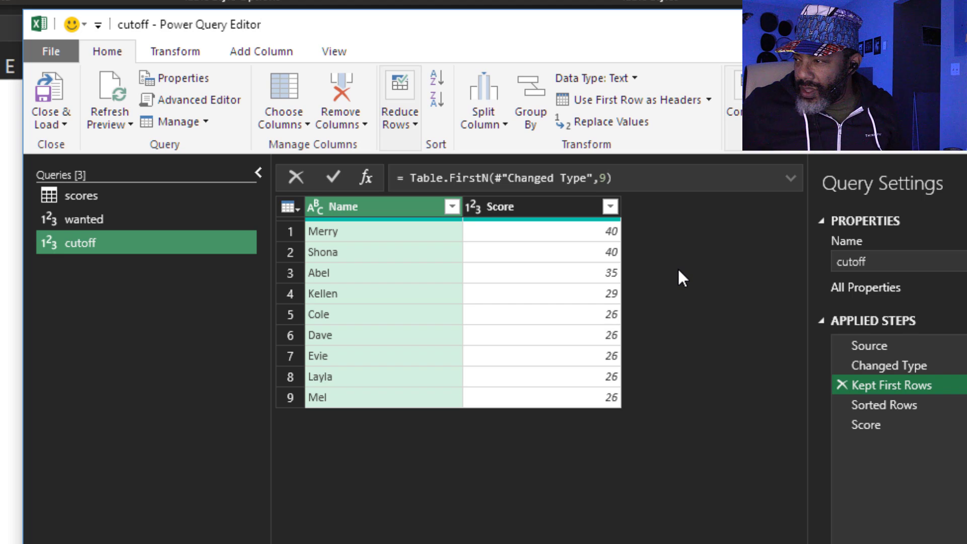
left_click(605, 178)
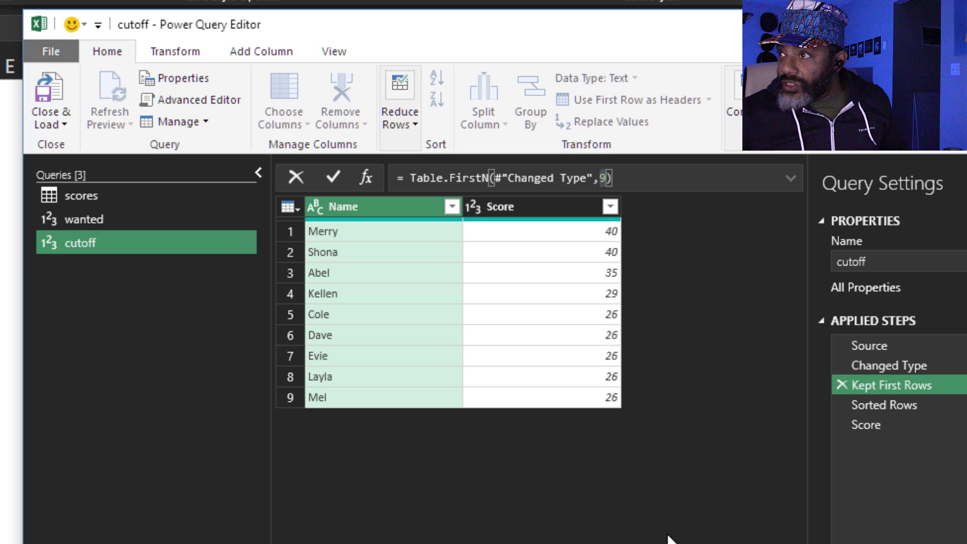
type("wanted")
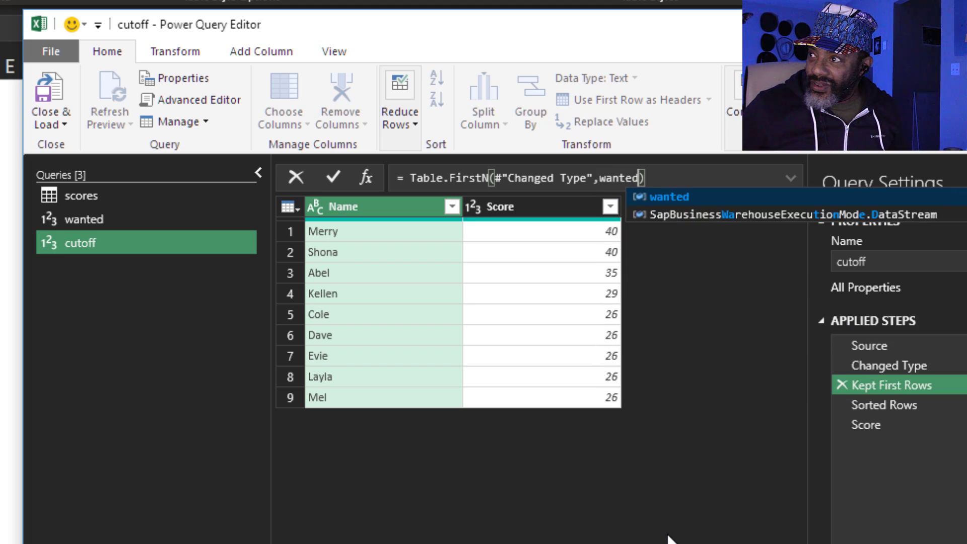
key("Return")
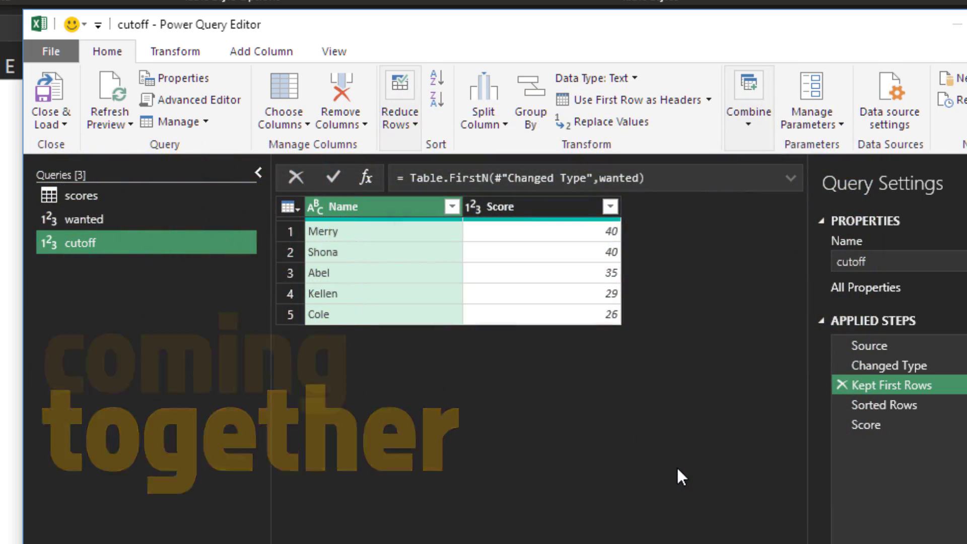
Close & Load the scores query and select the loaded Name/Score table.
left_click(77, 194)
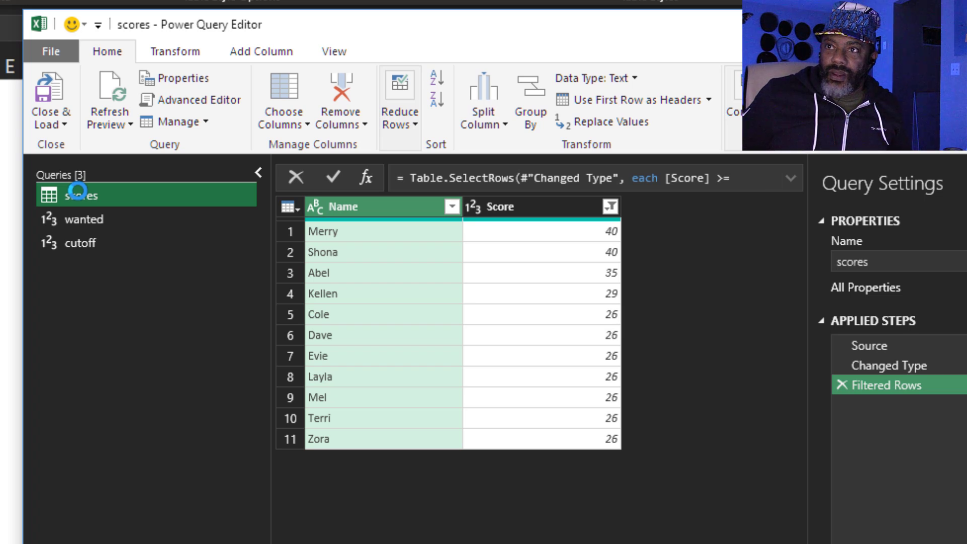
left_click(49, 92)
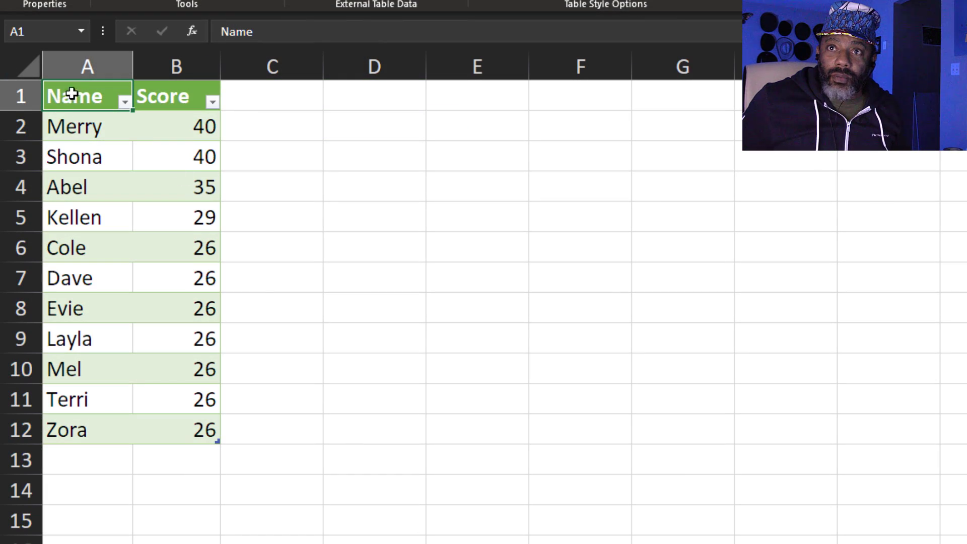
left_click_drag(72, 93, 172, 442)
Cut the output table and paste it at K2 on the source sheet.
right_click(177, 283)
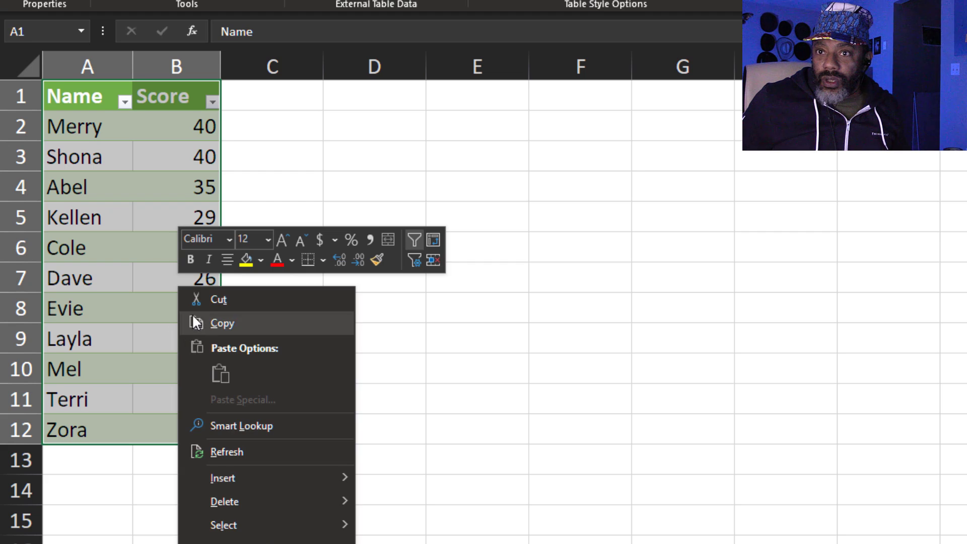
left_click(219, 298)
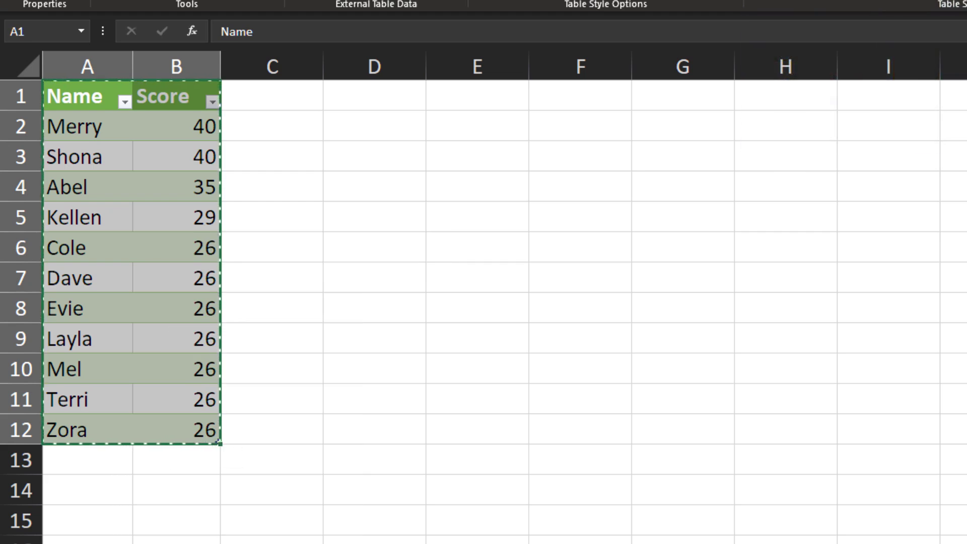
key("ctrl+Page_Down")
left_click(934, 113)
key("ctrl+v")
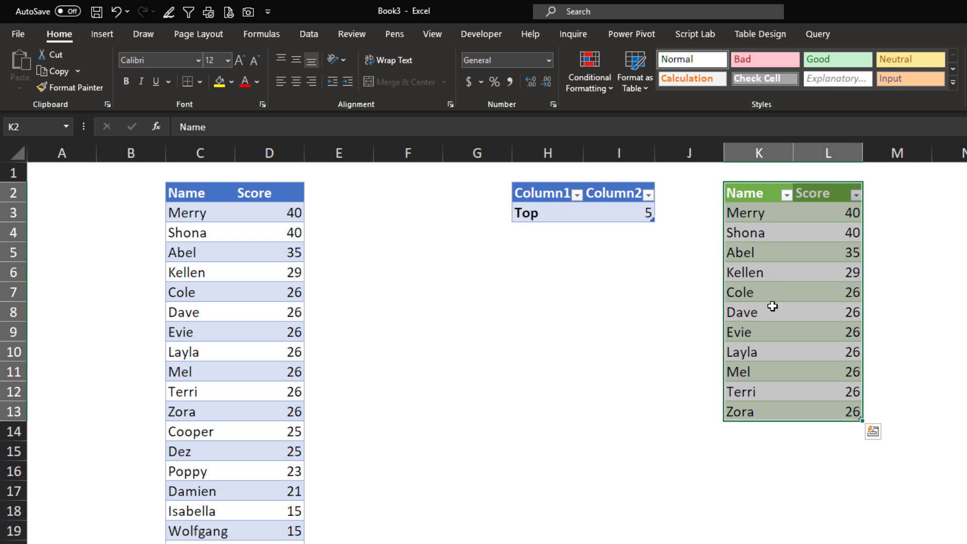
left_click(879, 228)
left_click(755, 34)
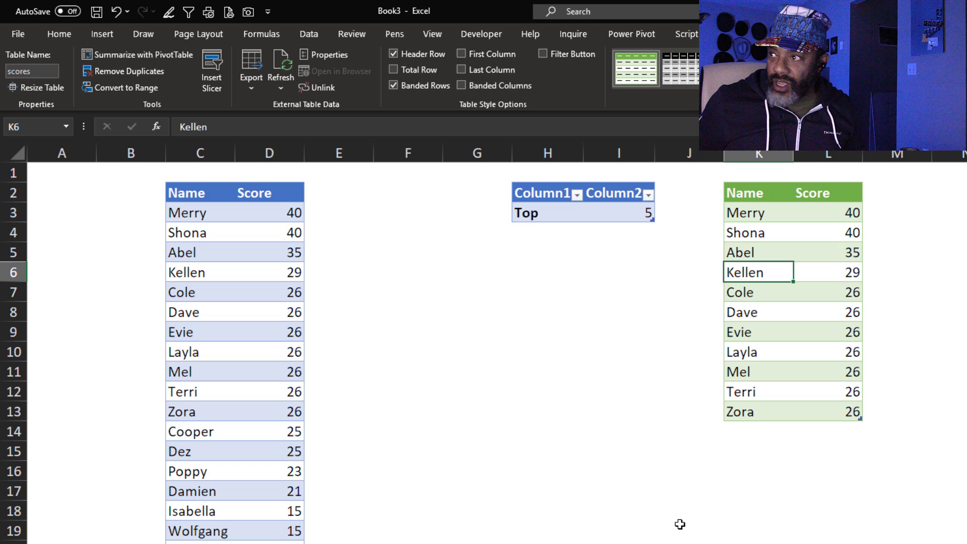
Set Top in I3 to 15, refresh all, and confirm 15 output rows down to Damien.
left_click(623, 211)
type("15")
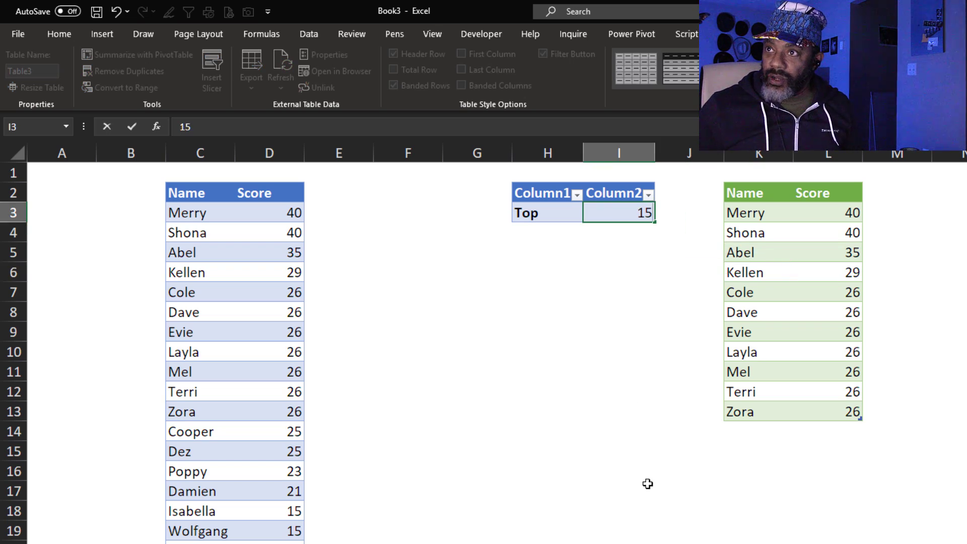
key("Return")
left_click(309, 35)
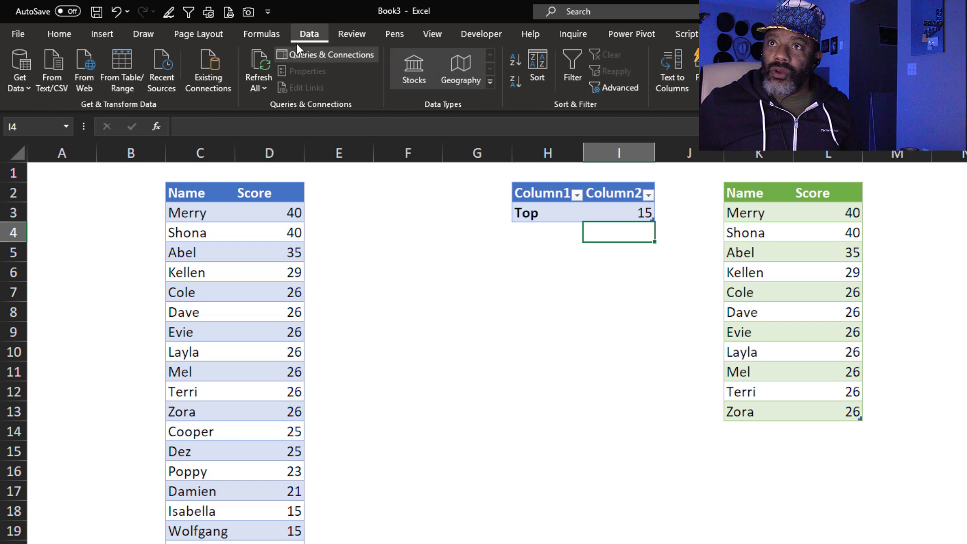
left_click(258, 63)
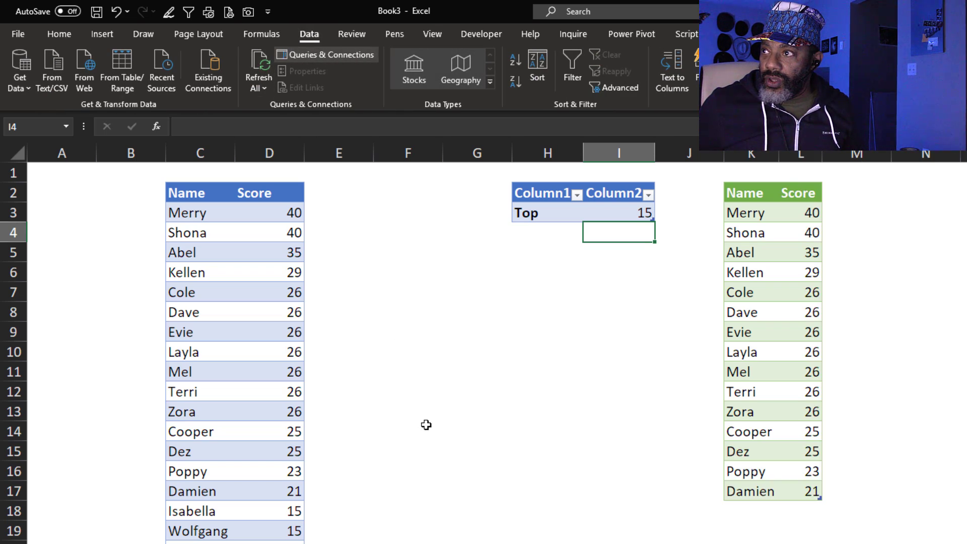
left_click_drag(805, 213, 815, 491)
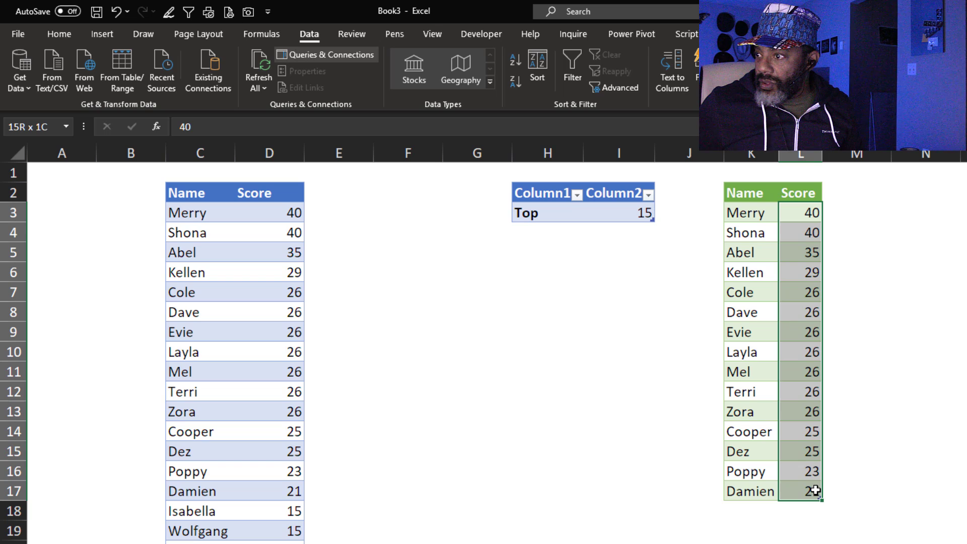
left_click(619, 454)
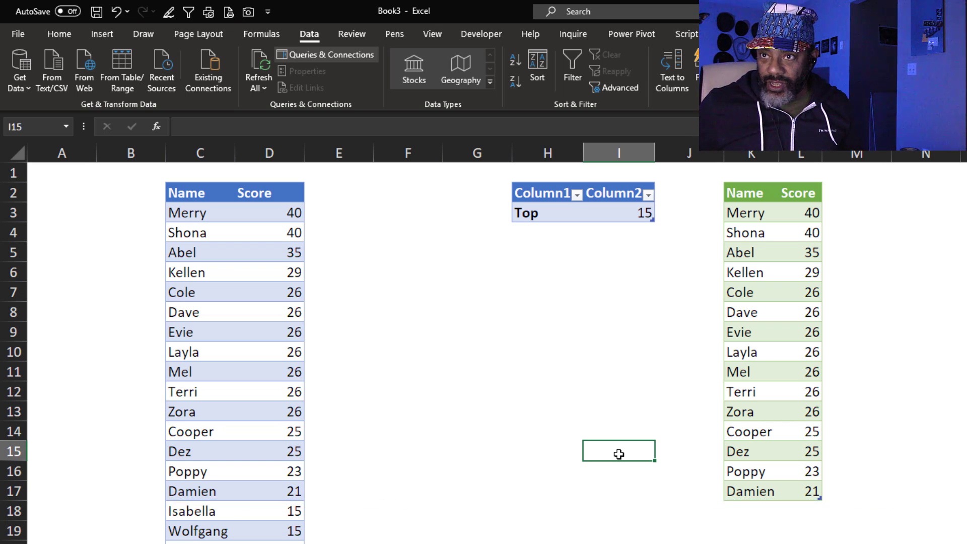
Set Top in I3 to 20, refresh all, and count 24 rows ending with Marnie.
left_click(602, 216)
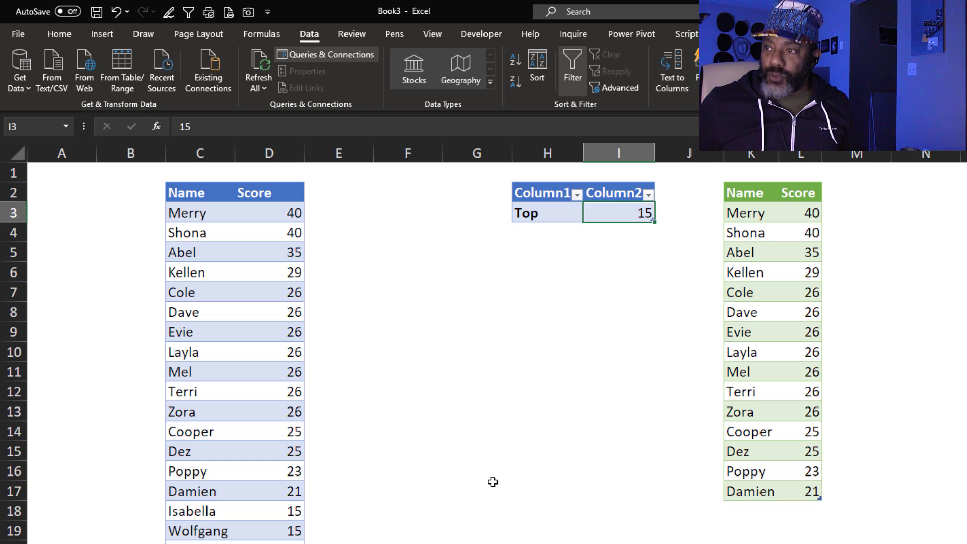
type("20")
key("Return")
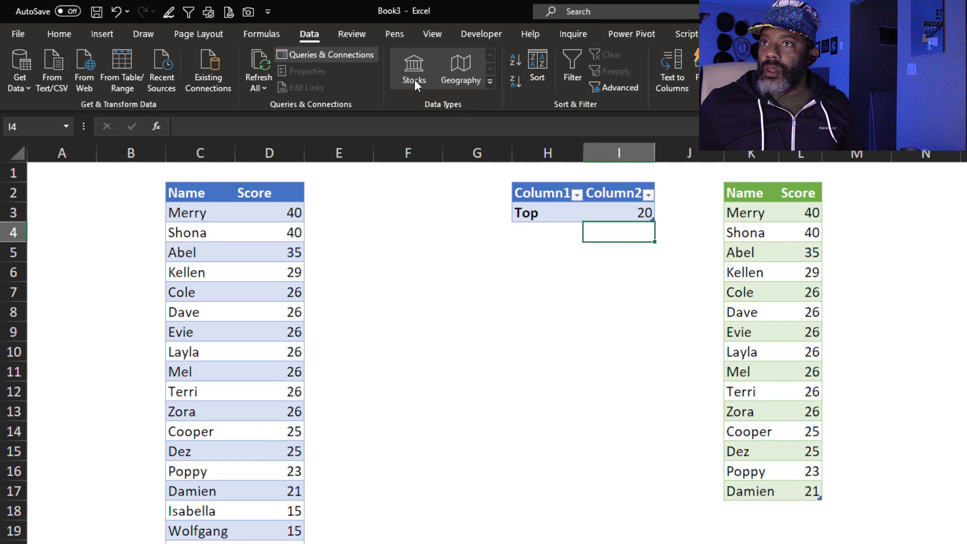
left_click(258, 64)
left_click(801, 213)
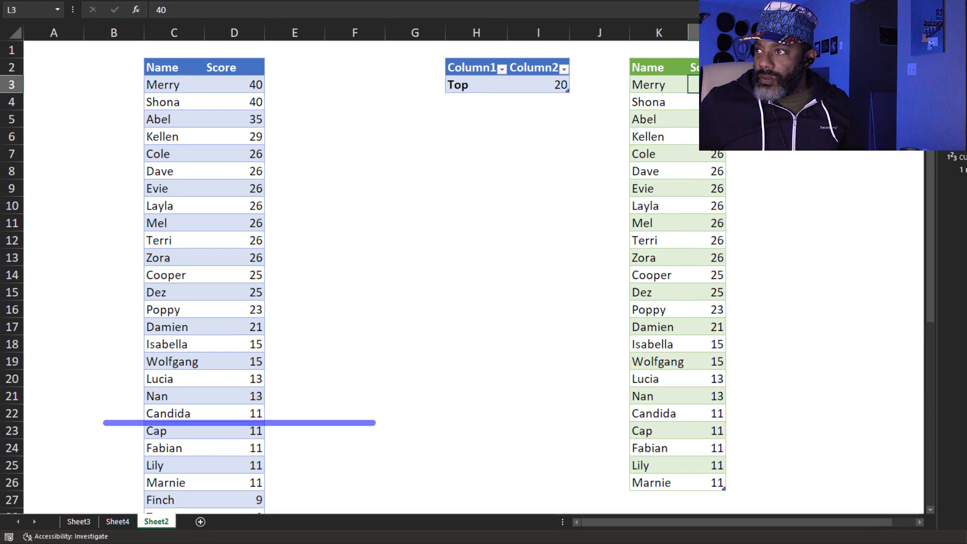
left_click_drag(708, 85, 717, 413)
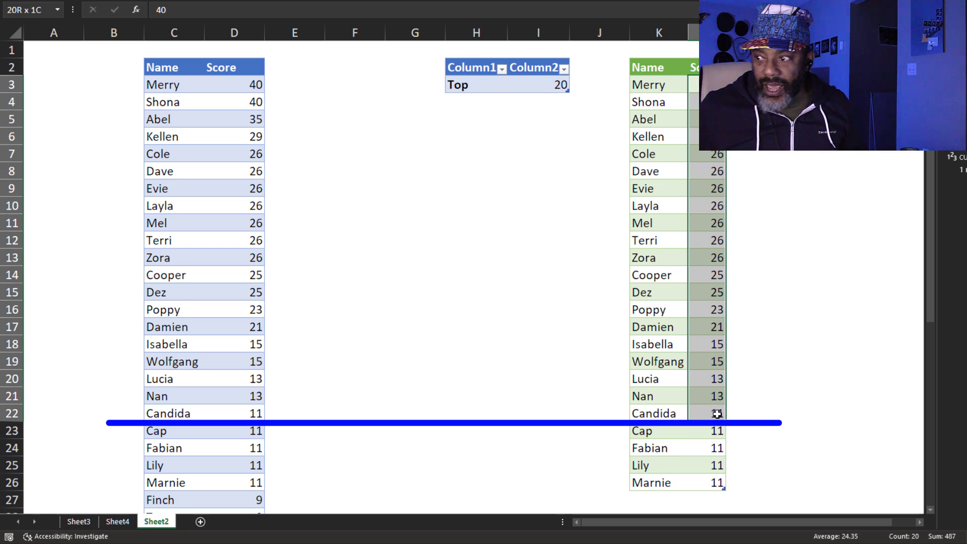